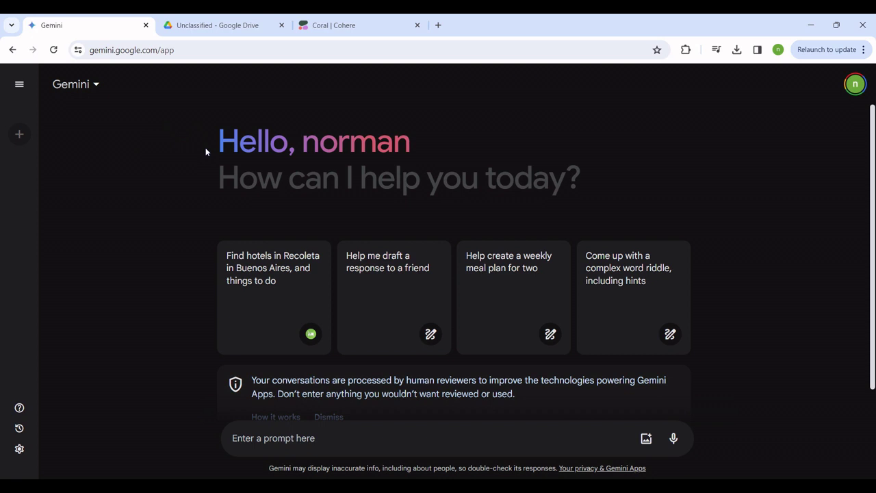
# - Switch to the 'Unclassified - Google Drive' tab showing the report PDF and patient-journey image
pyautogui.click(227, 28)
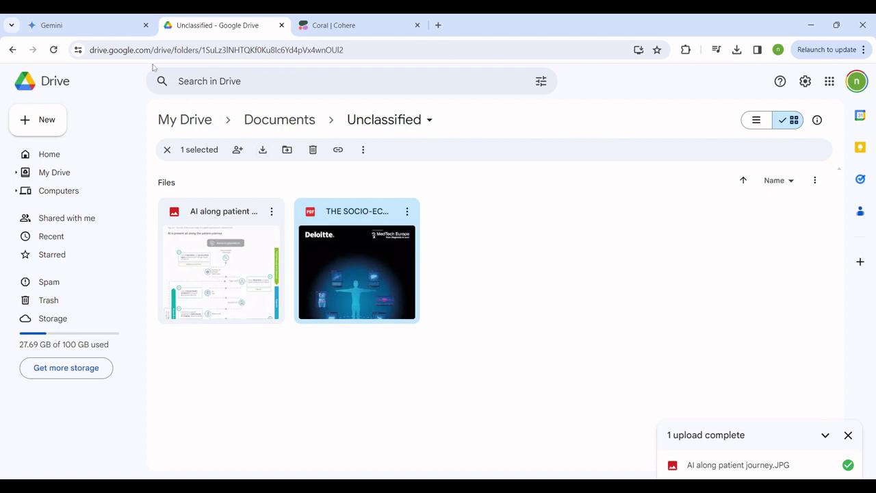
pyautogui.click(87, 25)
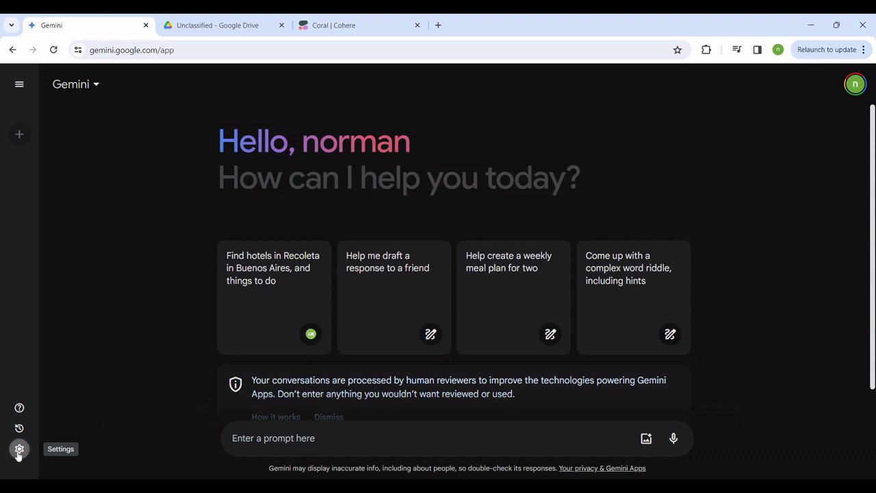
pyautogui.click(19, 450)
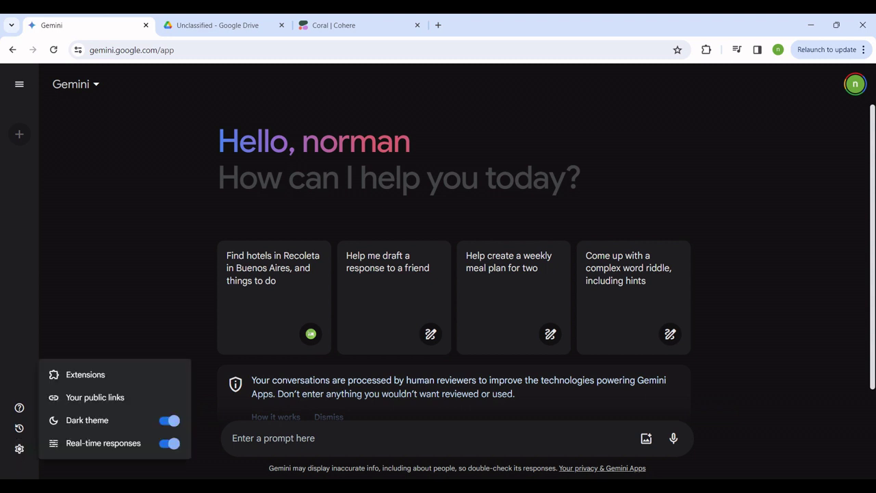
pyautogui.click(86, 376)
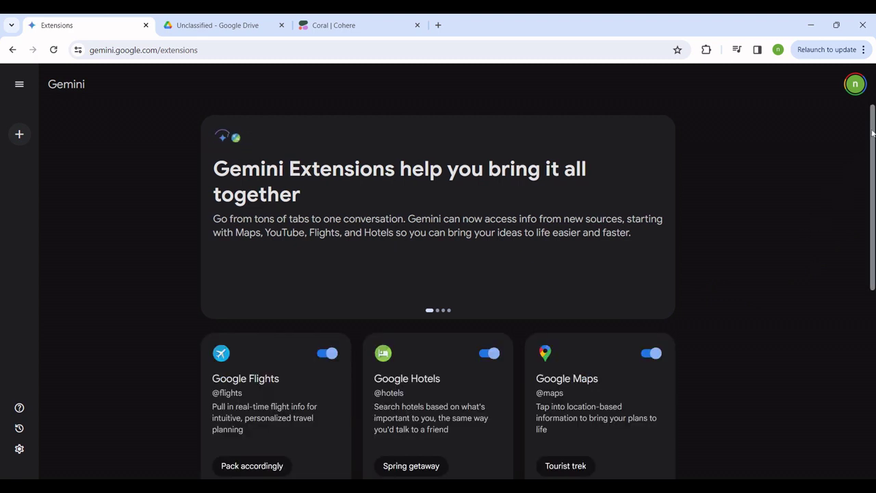
pyautogui.moveTo(873, 133); pyautogui.dragTo(862, 313)
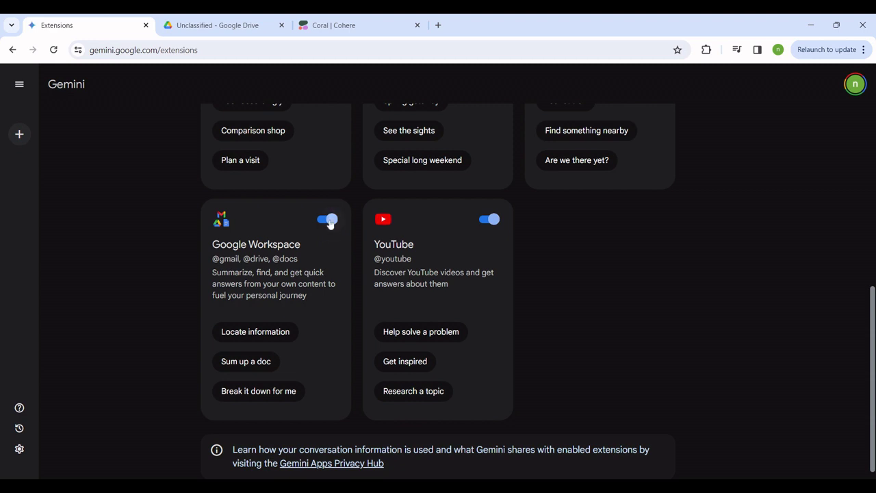
# - In a new Gemini chat, draft a request for the MedTech Europe 2020 report's most important insights in bullet form
pyautogui.click(19, 135)
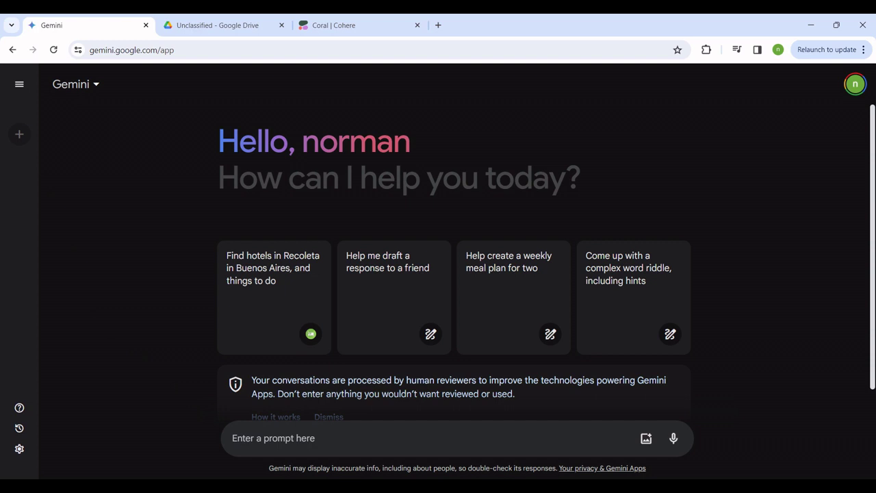
pyautogui.write('Summarize the following document for me: ‘The Socio-economic impact of AI in healthcare')
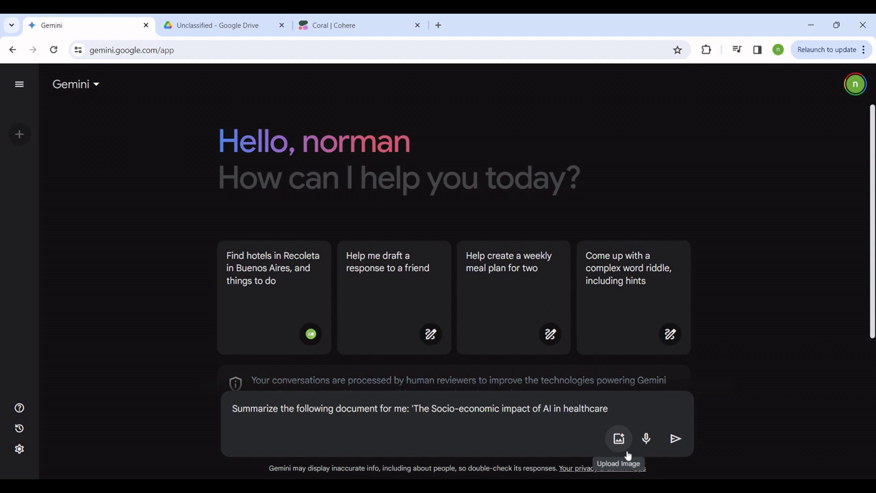
pyautogui.write("(2020 report) - medtech euro'. I want")
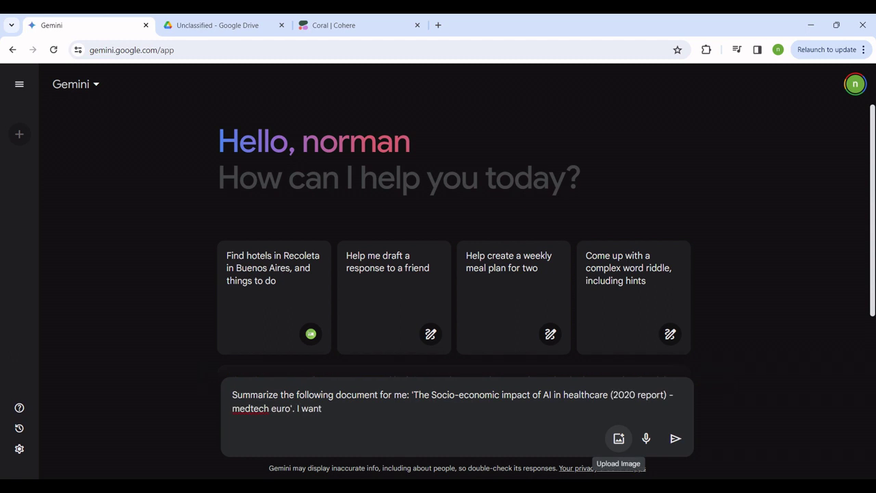
pyautogui.write(' the most important insights')
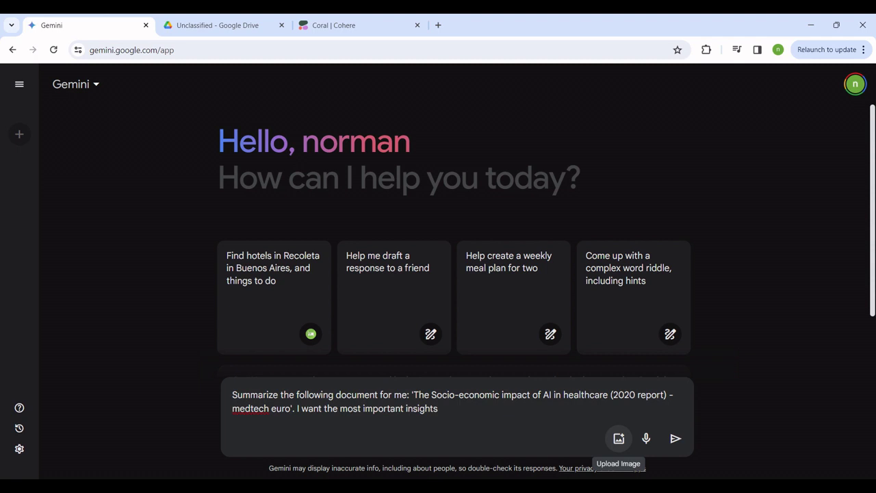
pyautogui.write('in bullet form.')
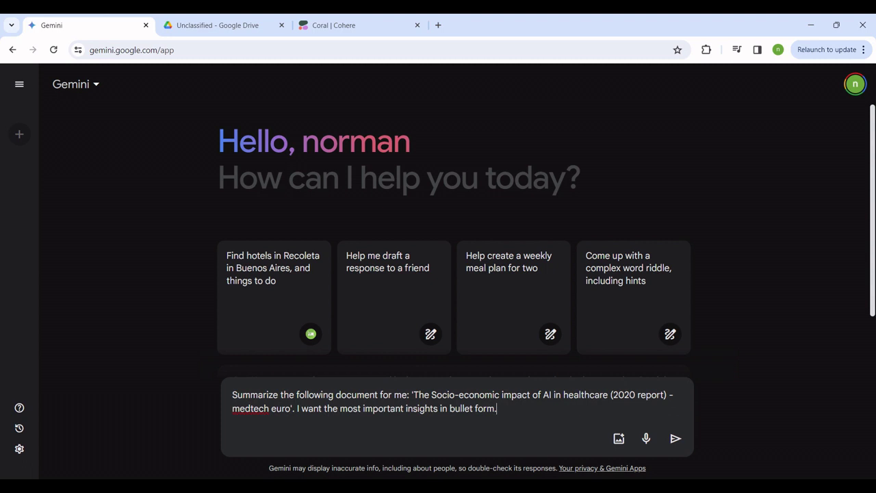
# - Send the request and read Gemini's bulleted summary, including the €170.9–212.4 billion annual savings estimates
pyautogui.press('Return')
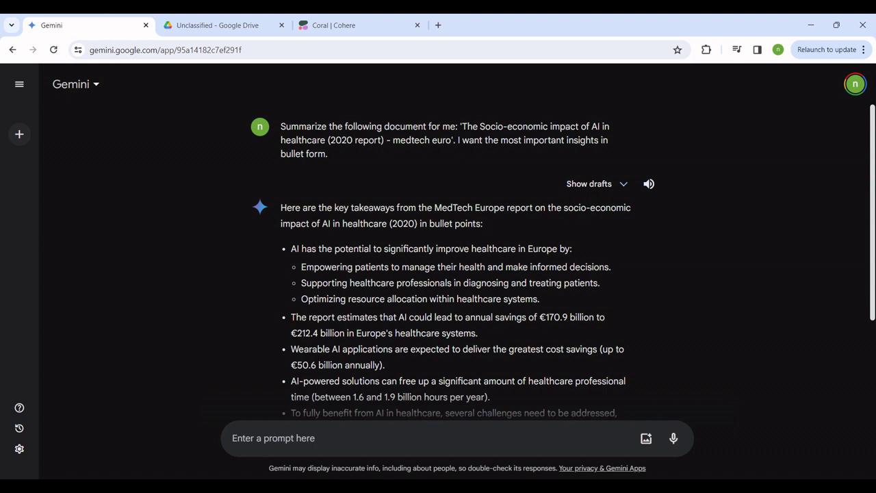
pyautogui.moveTo(872, 182); pyautogui.dragTo(863, 222)
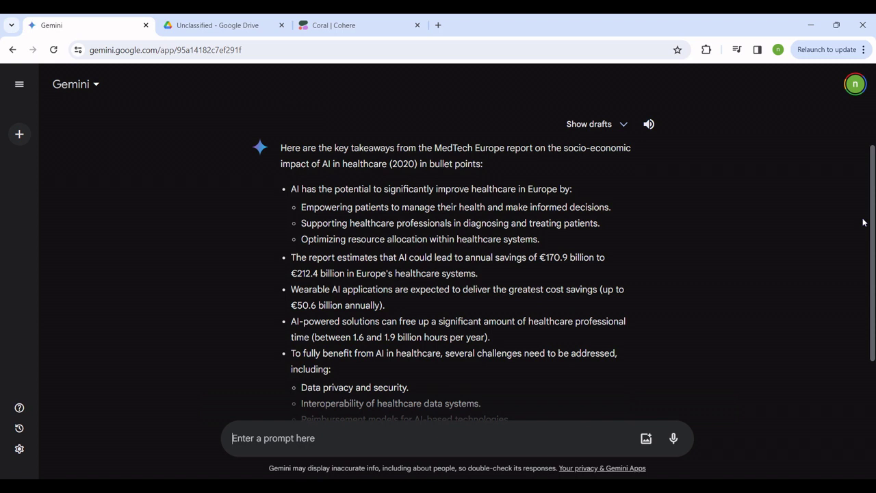
pyautogui.scroll(-1, 864, 222)
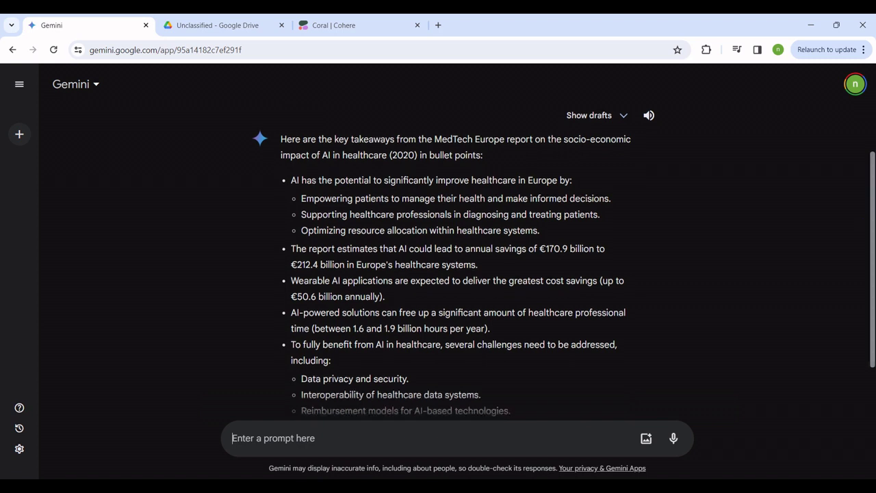
pyautogui.moveTo(872, 175); pyautogui.dragTo(868, 214)
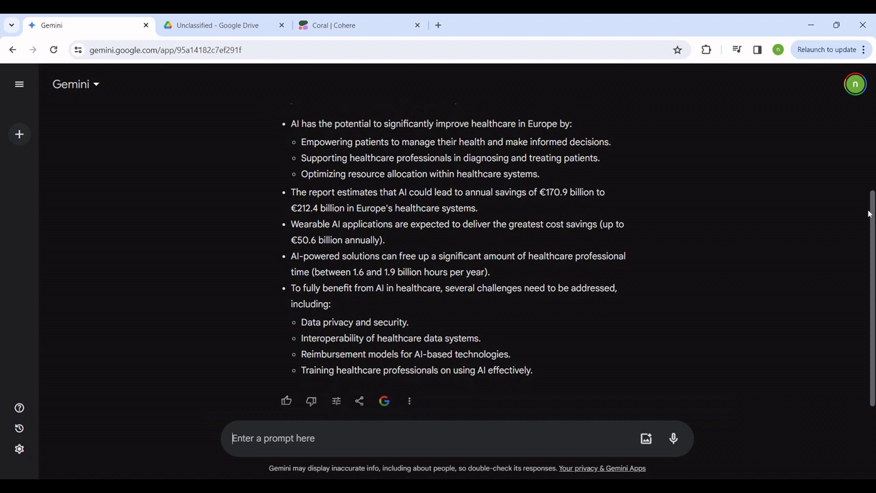
pyautogui.moveTo(868, 214); pyautogui.dragTo(872, 231)
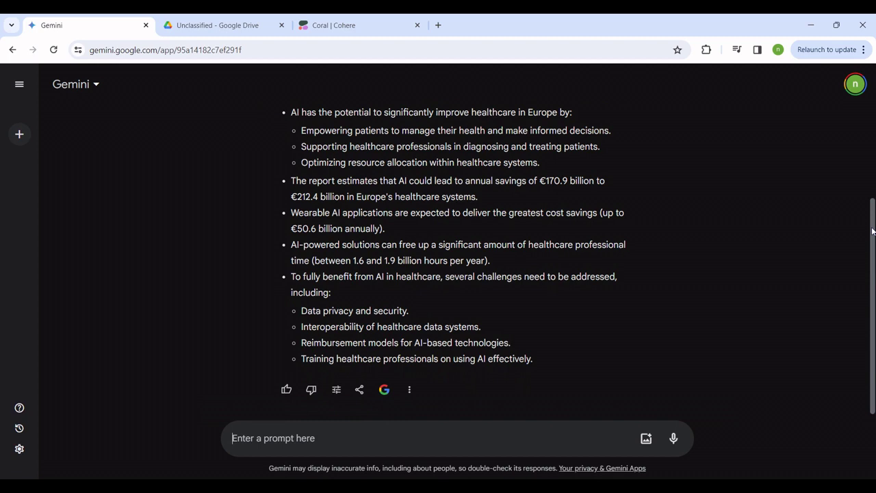
pyautogui.moveTo(872, 230); pyautogui.dragTo(854, 137)
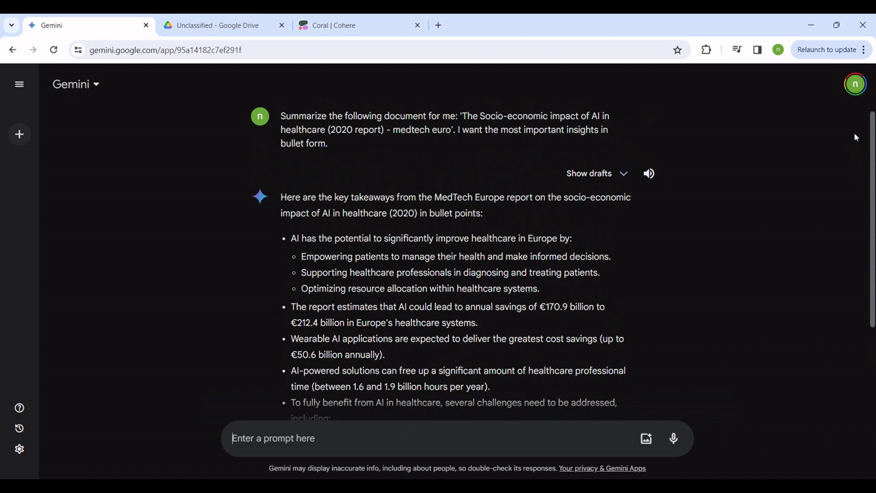
# - Scroll up and select the full text of the sent summary request
pyautogui.moveTo(854, 137); pyautogui.dragTo(854, 130)
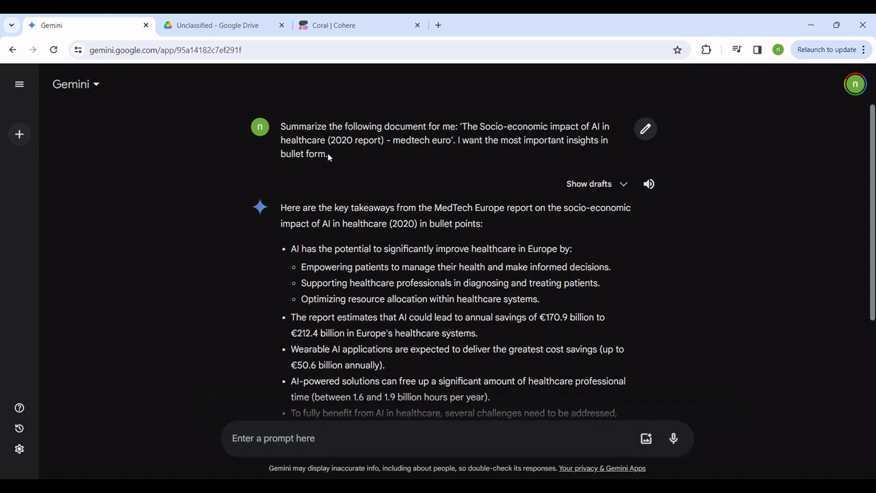
pyautogui.moveTo(327, 153); pyautogui.dragTo(272, 128)
pyautogui.hotkey('ctrl', 'c')
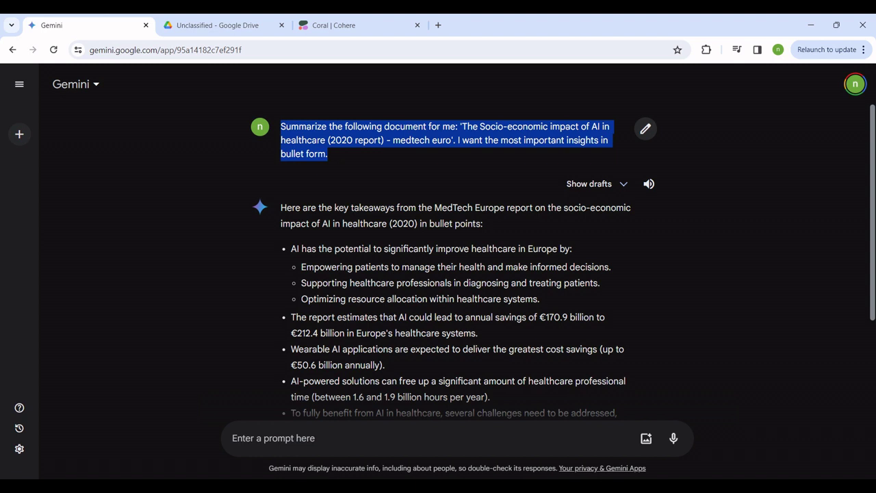
# - Switch to the Coral | Cohere tab to reach Coral's new chat page
pyautogui.click(328, 28)
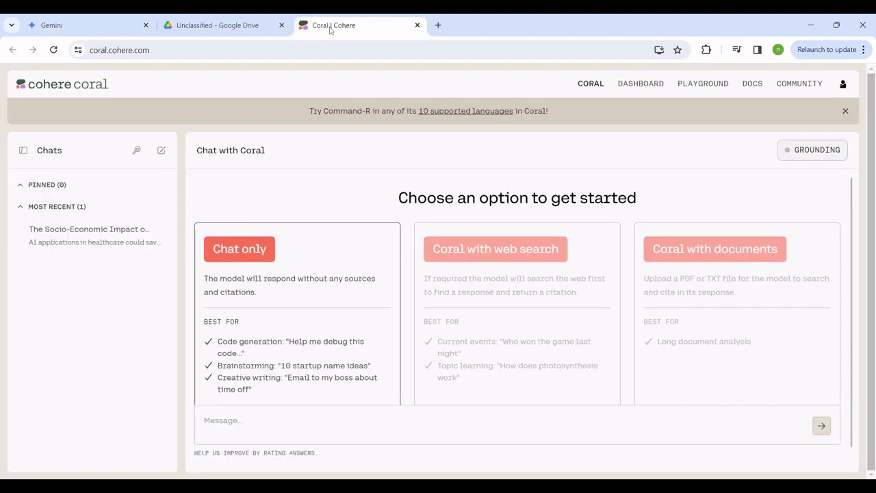
# - Choose 'Coral with documents' so the grounding files, including the 5.8 MB socio-economic impact report, appear
pyautogui.click(745, 255)
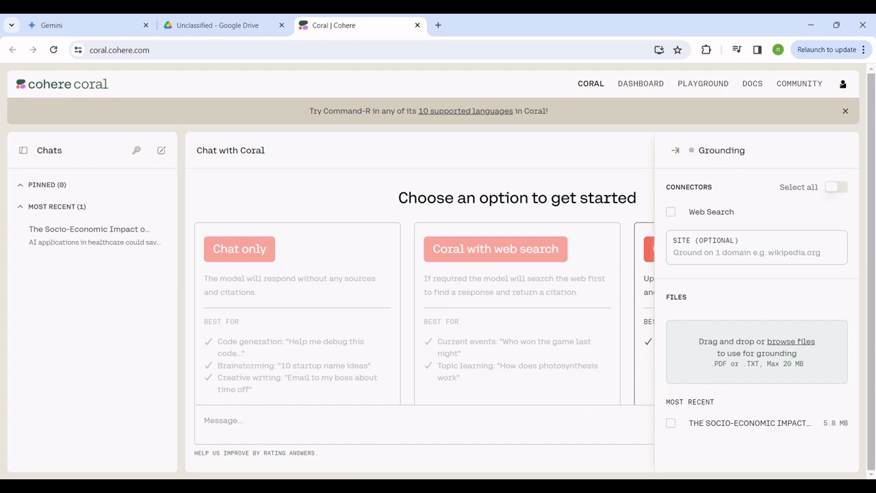
pyautogui.moveTo(767, 430)
pyautogui.moveTo(674, 427)
# - Paste the bullet-summary request into Coral's message box and send it
pyautogui.click(204, 420)
pyautogui.write("Summarize the following document for me: 'The Socio-economic impact of AI in healthcare (2020 report) - medtech insights in bullet form.")
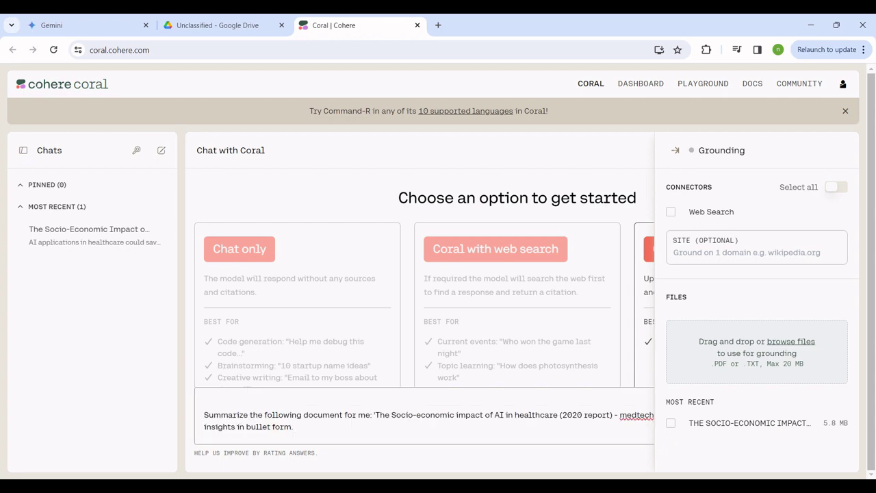
pyautogui.press('Return')
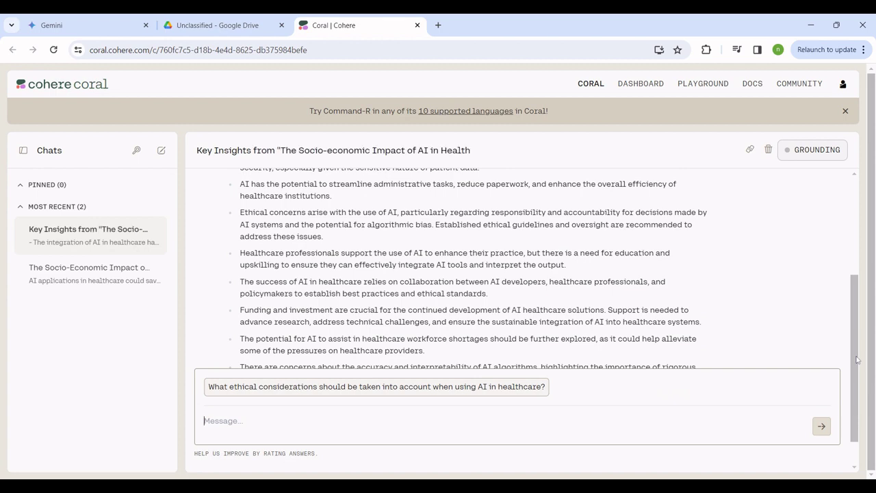
pyautogui.moveTo(856, 361); pyautogui.dragTo(834, 257)
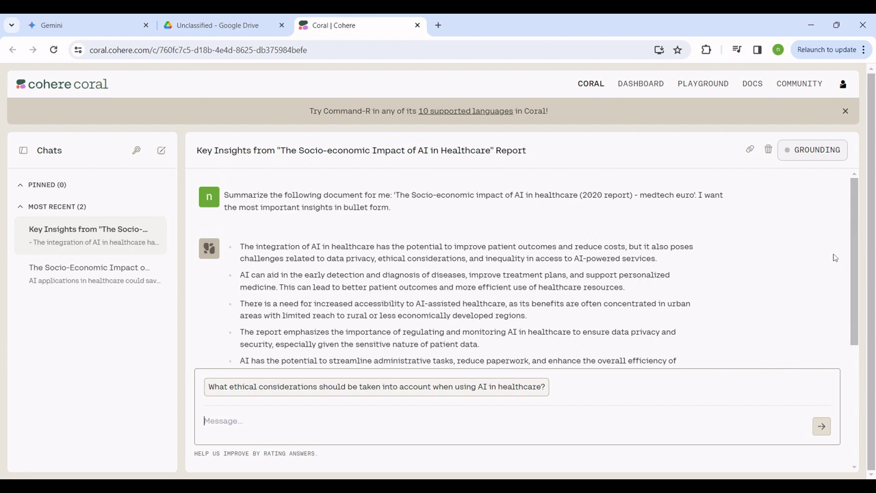
pyautogui.scroll(-3, 824, 308)
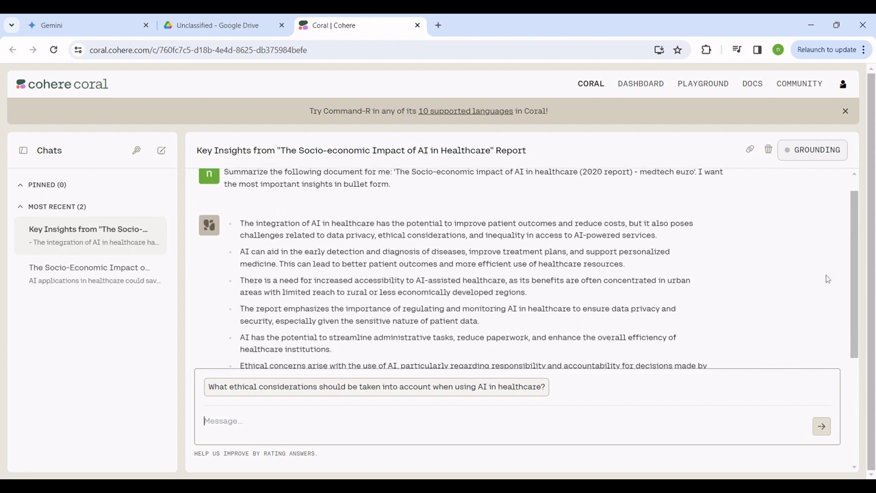
pyautogui.scroll(-5, 824, 307)
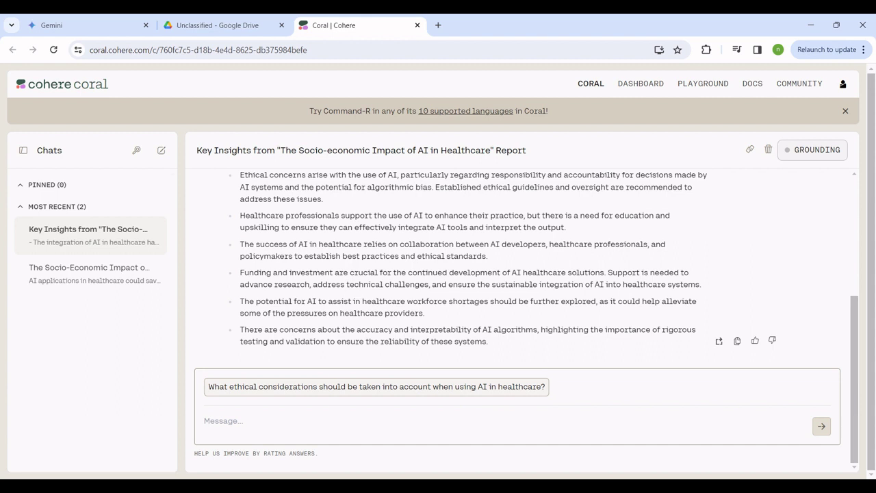
# - Ask the suggested ethical-considerations follow-up and scroll through Coral's ten-point answer
pyautogui.click(332, 390)
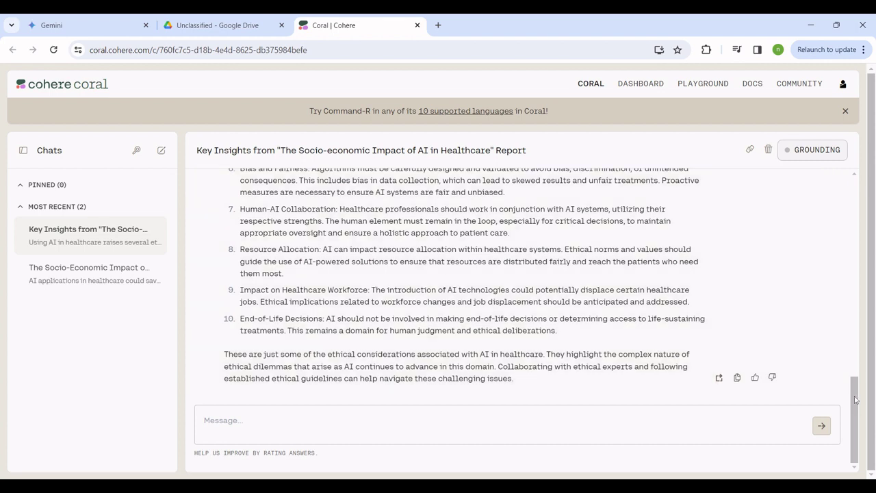
pyautogui.moveTo(856, 401); pyautogui.dragTo(826, 405)
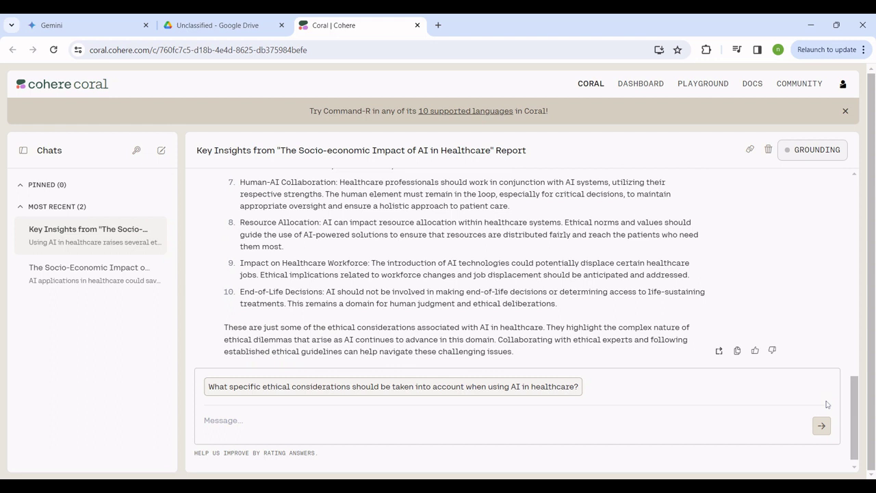
pyautogui.scroll(-1, 826, 404)
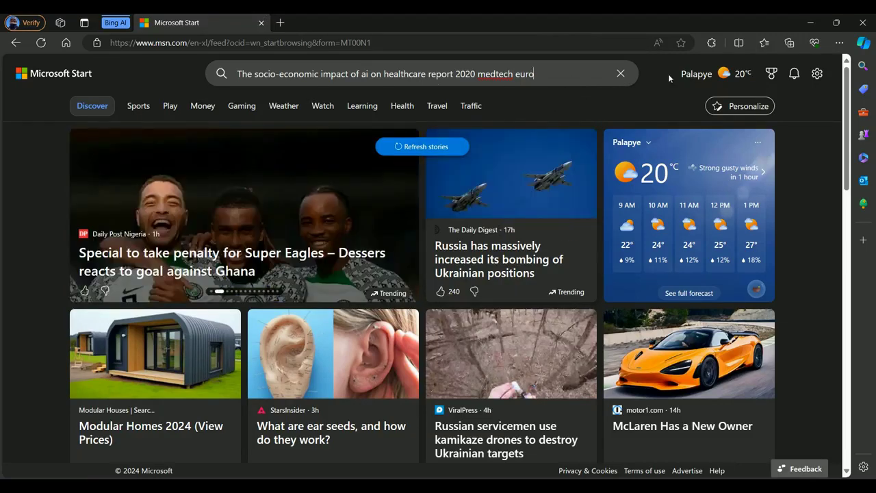
# - Open the Copilot sidebar on the Microsoft Start page, then close it again with Ctrl+Shift+Period
pyautogui.click(863, 43)
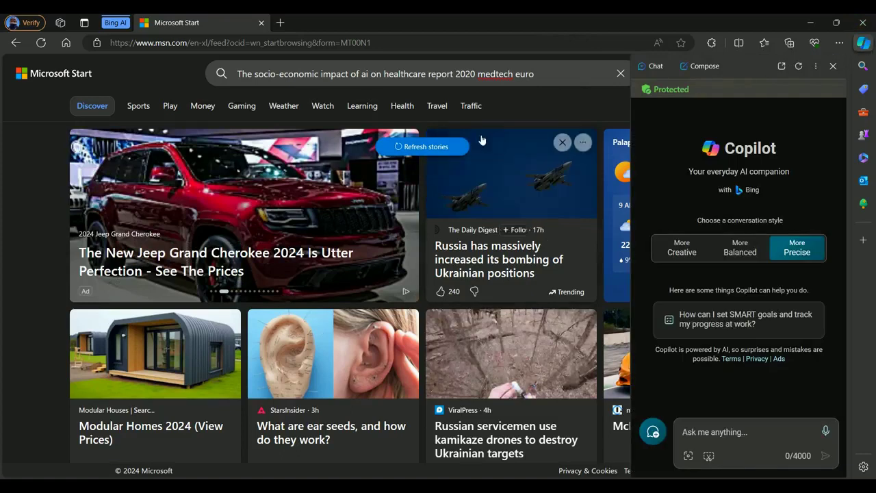
pyautogui.hotkey('ctrl', 'shift', '.')
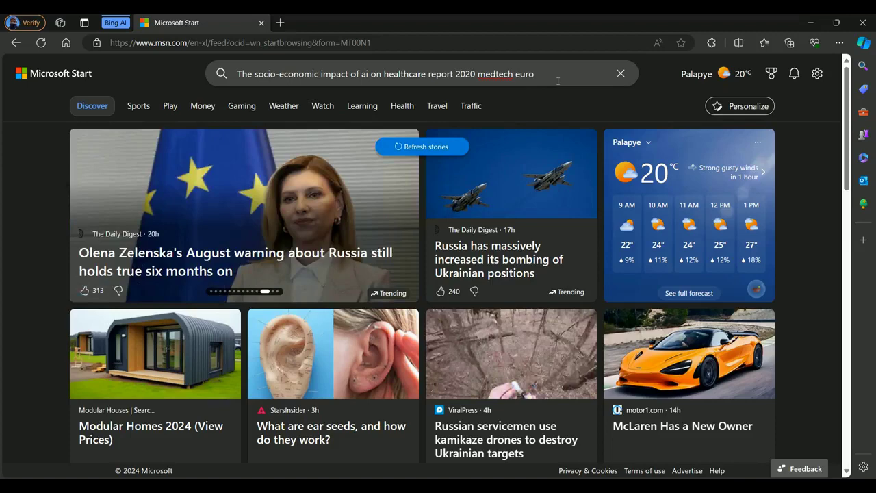
# - Run the search and open the MedTech Europe AI-in-healthcare report PDF (mte-ai_impact-in-healthcare_oct2020_report.pdf)
pyautogui.press('Return')
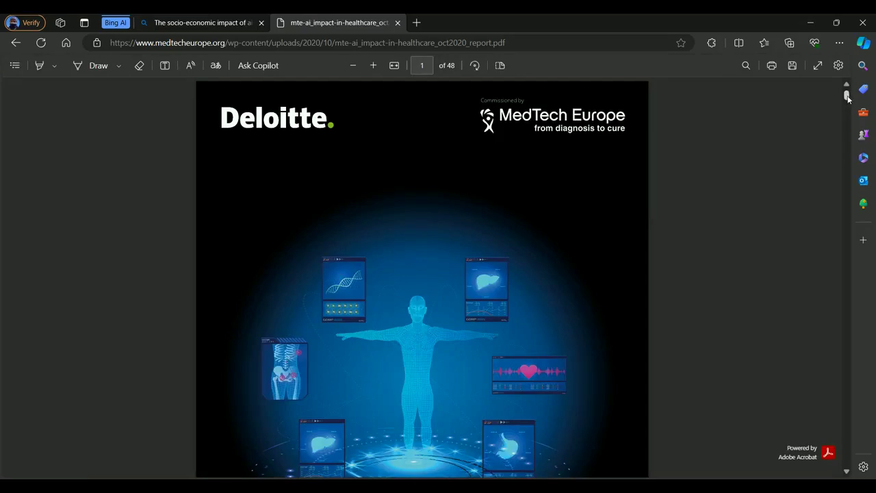
# - Open the Copilot panel beside the 48-page MedTech Europe report PDF
pyautogui.moveTo(847, 97)
pyautogui.mouseDown()
pyautogui.moveTo(856, 195)
pyautogui.moveTo(854, 173)
pyautogui.mouseUp()
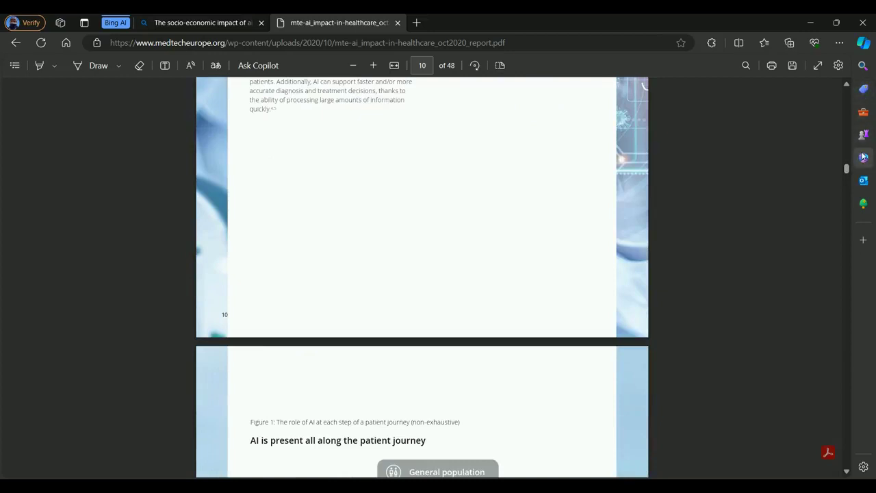
pyautogui.click(864, 45)
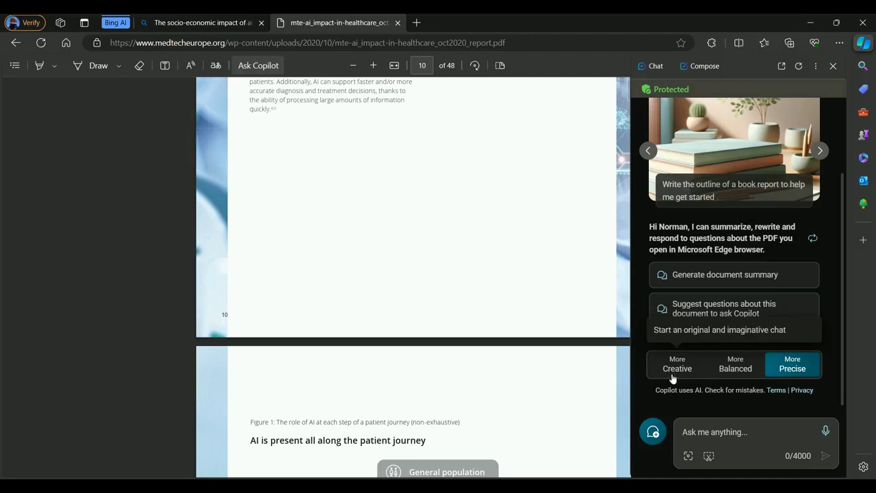
# - Switch Copilot to More Balanced and send the bullet-point insights request for the report currently shown in the open browser tab
pyautogui.click(730, 373)
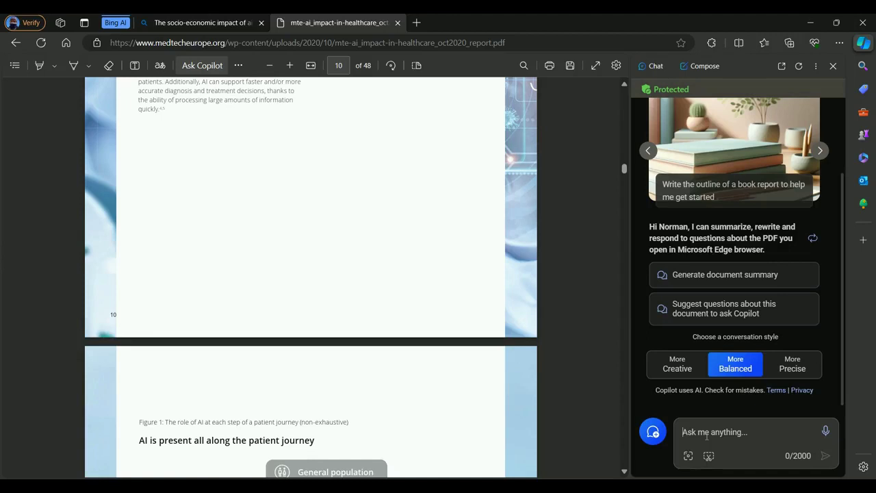
pyautogui.hotkey('ctrl', 'v')
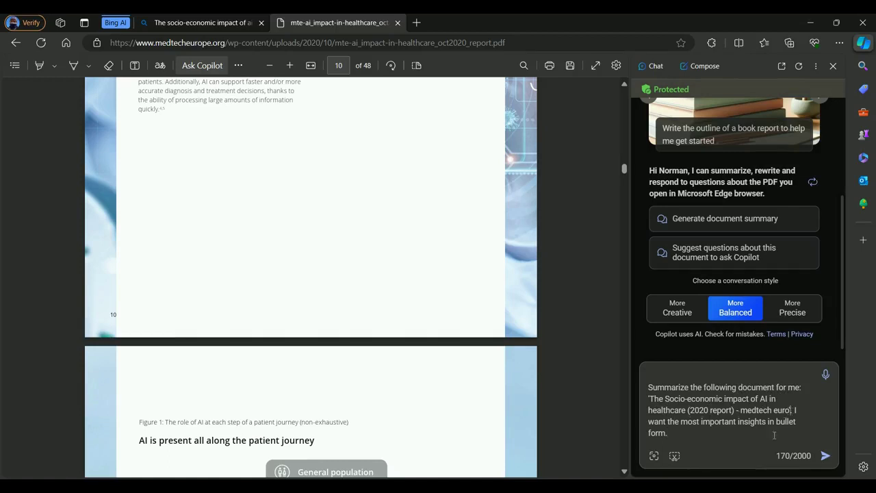
pyautogui.write("', curre")
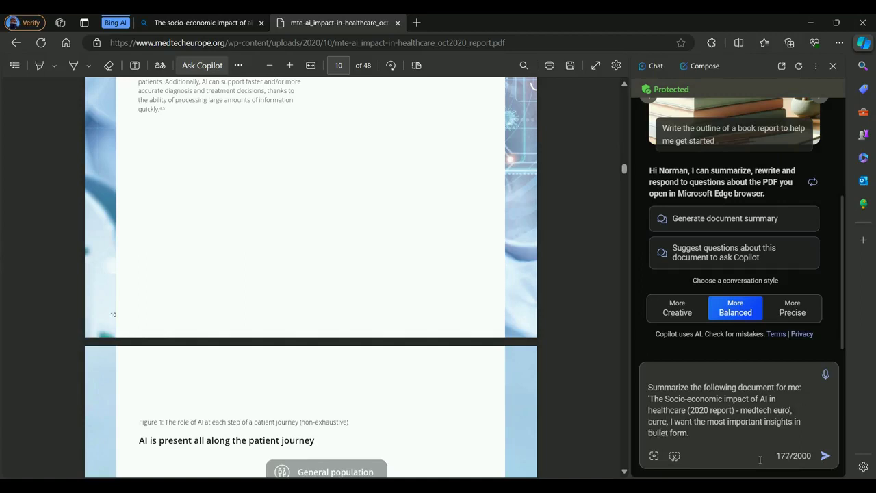
pyautogui.write('ntly')
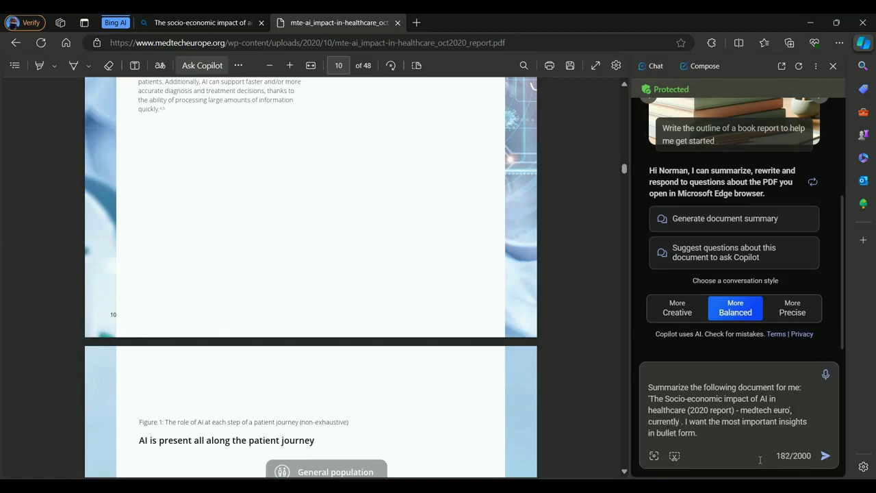
pyautogui.write(' shown in')
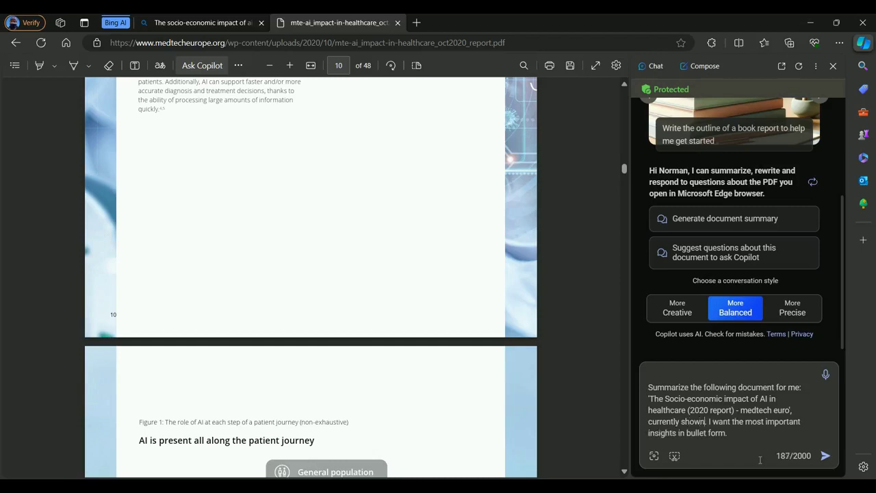
pyautogui.write(' the')
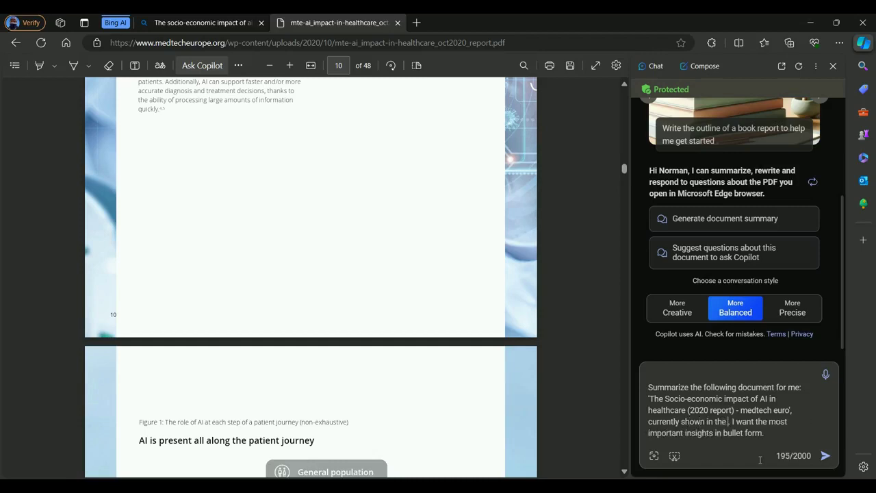
pyautogui.write(' open b')
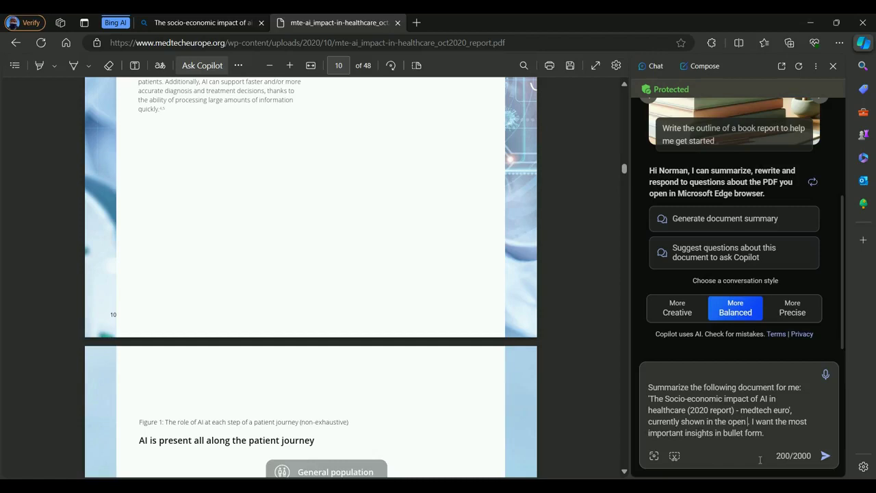
pyautogui.write('rowser t')
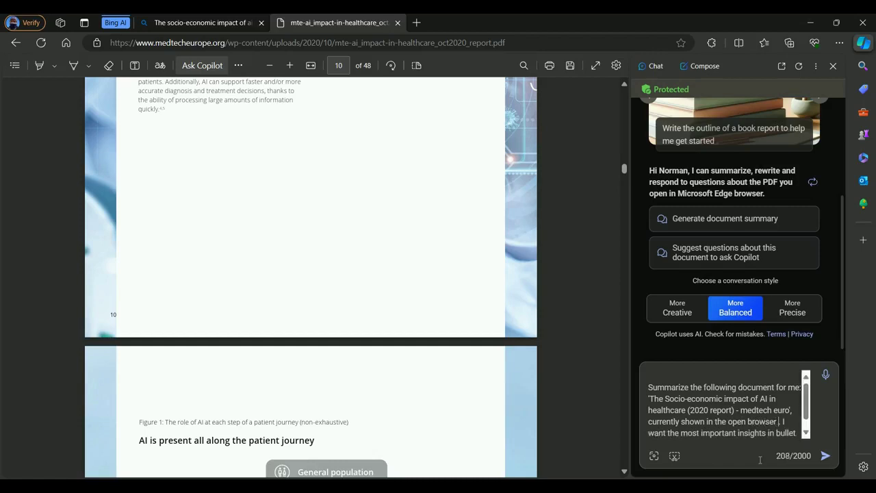
pyautogui.write('ab')
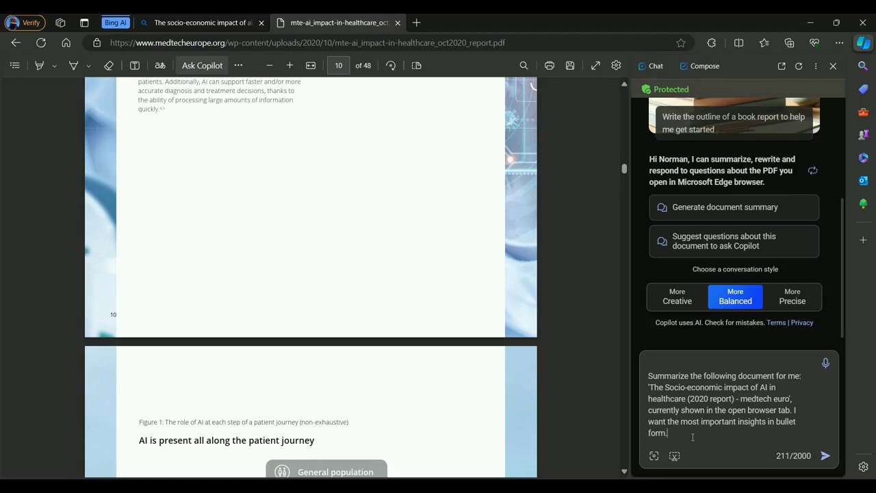
pyautogui.press('Return')
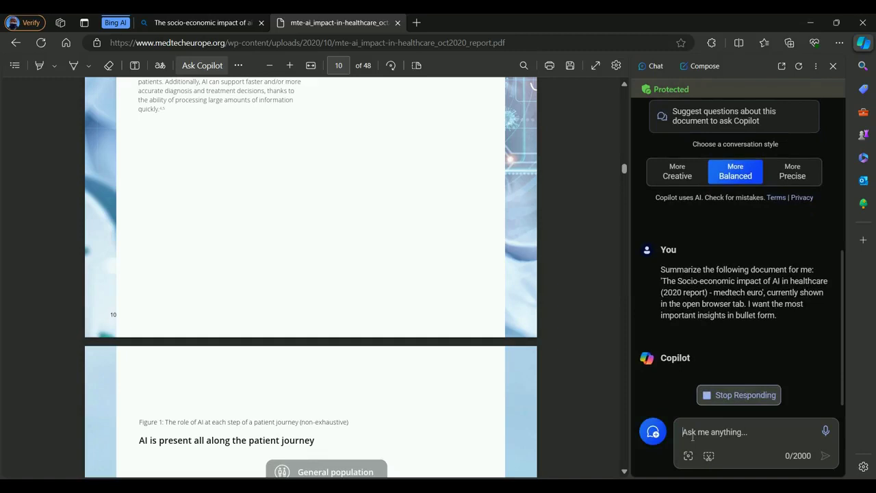
# - Let Copilot finish its bulleted summary while scrolling the PDF to the Wearables section on page 17
pyautogui.moveTo(809, 318)
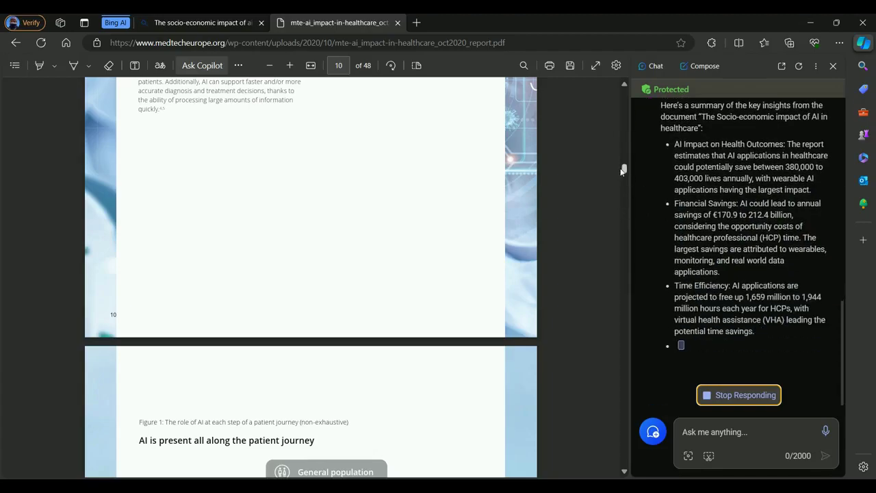
pyautogui.moveTo(622, 171); pyautogui.dragTo(633, 218)
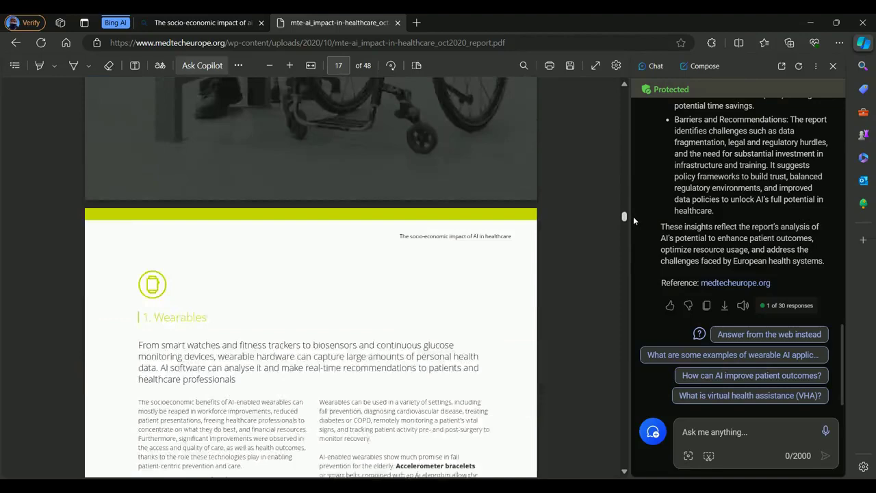
pyautogui.scroll(-3, 634, 221)
pyautogui.scroll(-2, 634, 223)
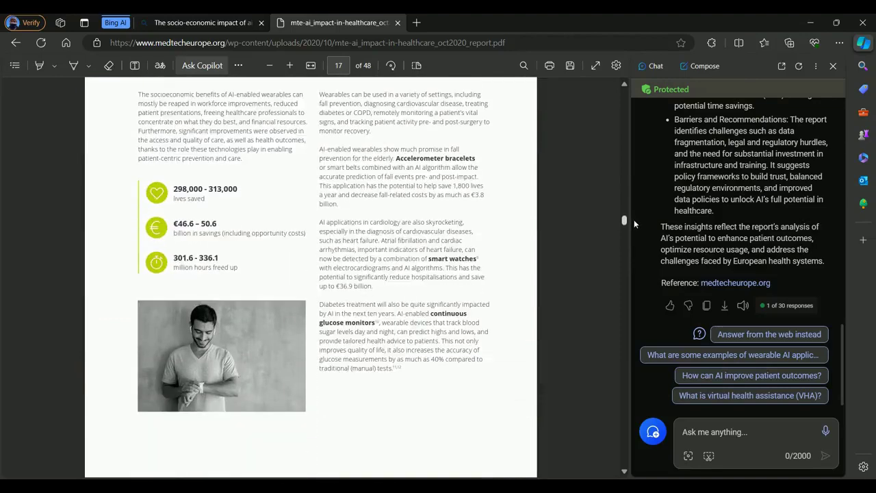
pyautogui.scroll(1, 635, 223)
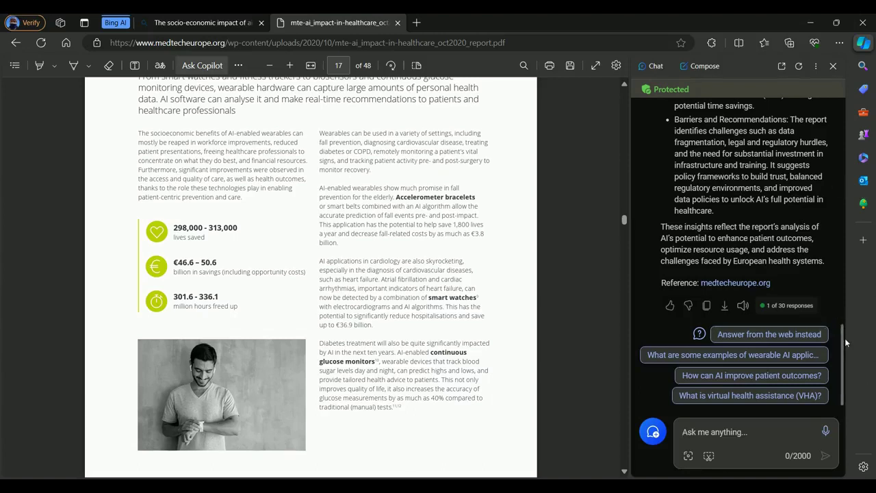
pyautogui.scroll(3, 842, 321)
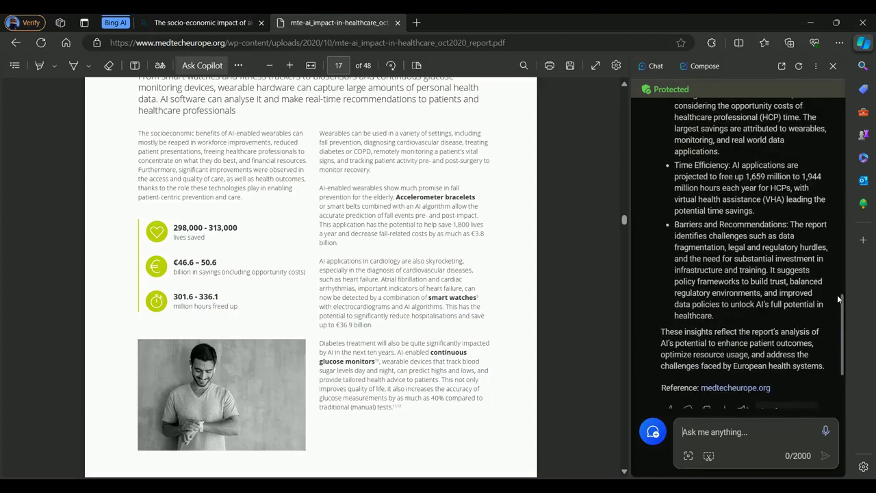
pyautogui.scroll(3, 835, 284)
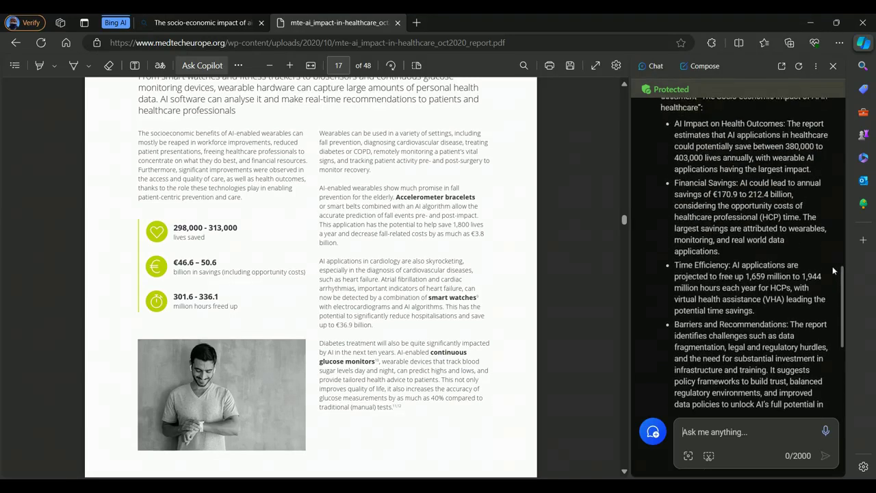
pyautogui.scroll(3, 831, 261)
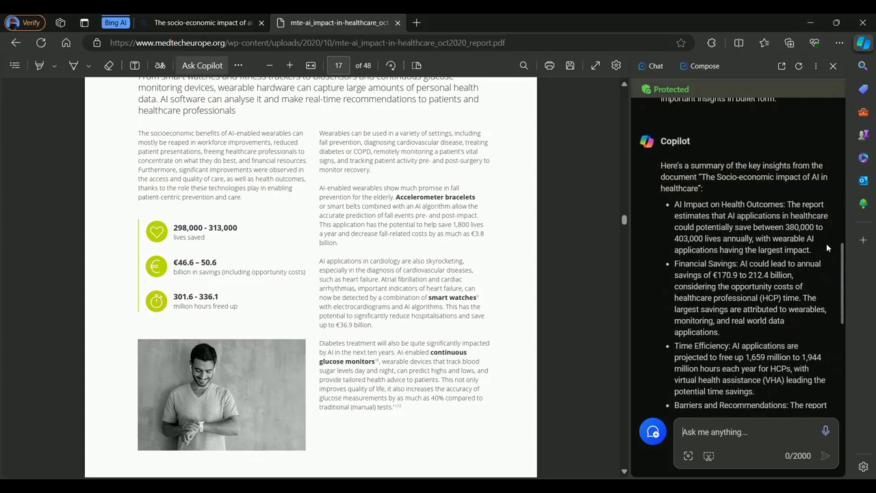
pyautogui.scroll(2, 826, 243)
pyautogui.scroll(-2, 824, 227)
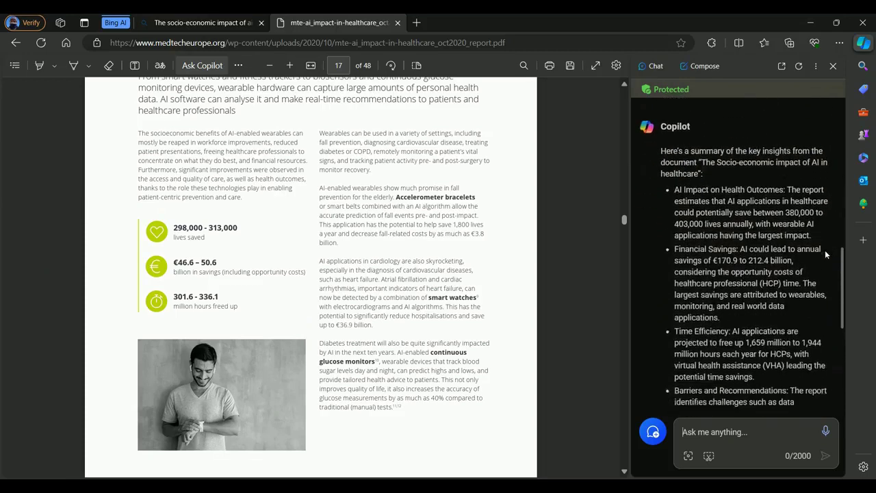
pyautogui.scroll(-5, 825, 254)
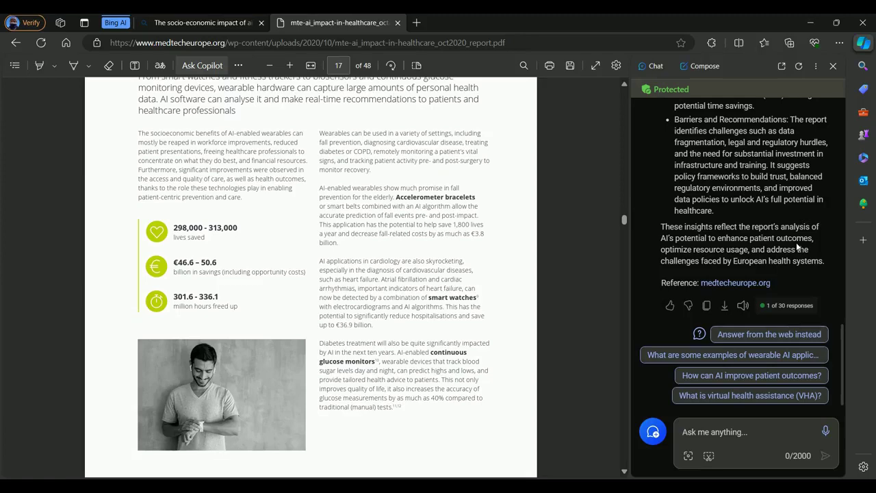
pyautogui.moveTo(844, 343); pyautogui.dragTo(823, 306)
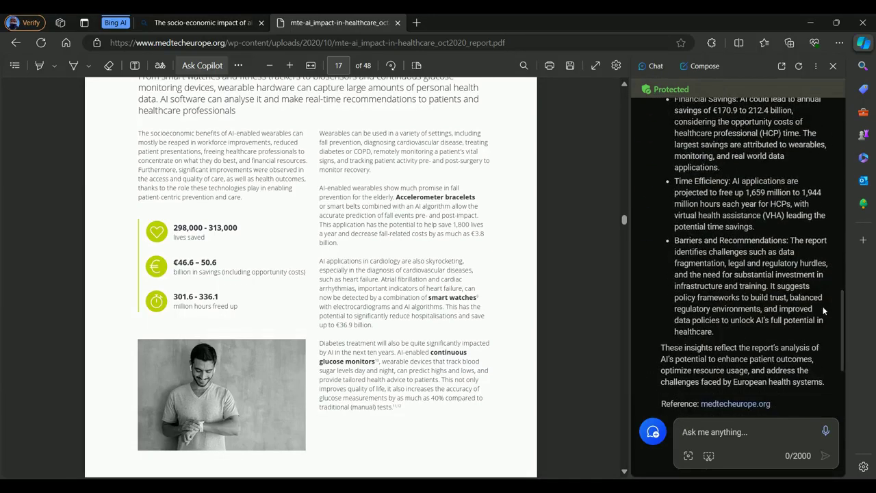